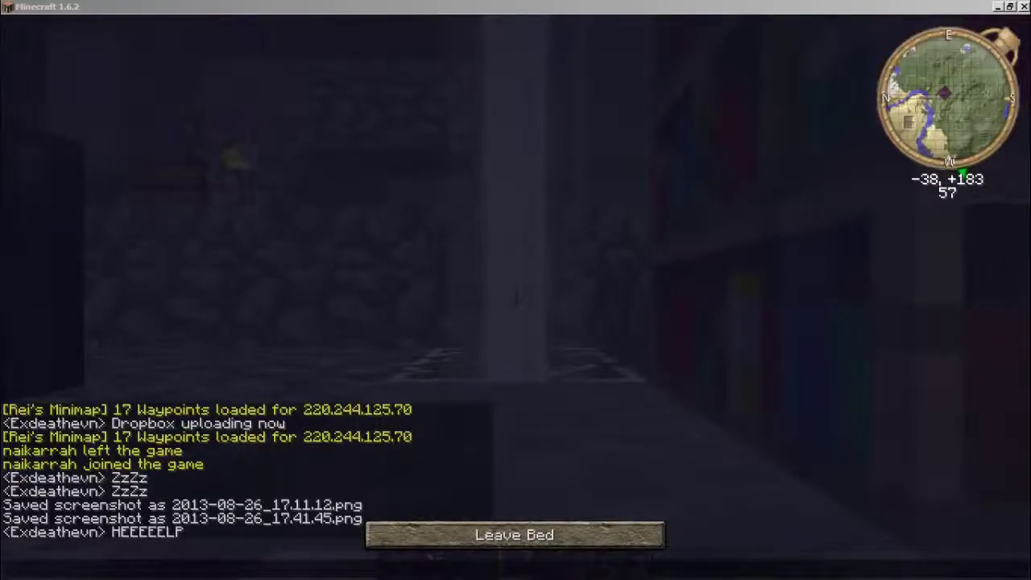
- Check the friend's Skype screen share and move the call window aside
{"action": "key", "text": "alt+Tab"}
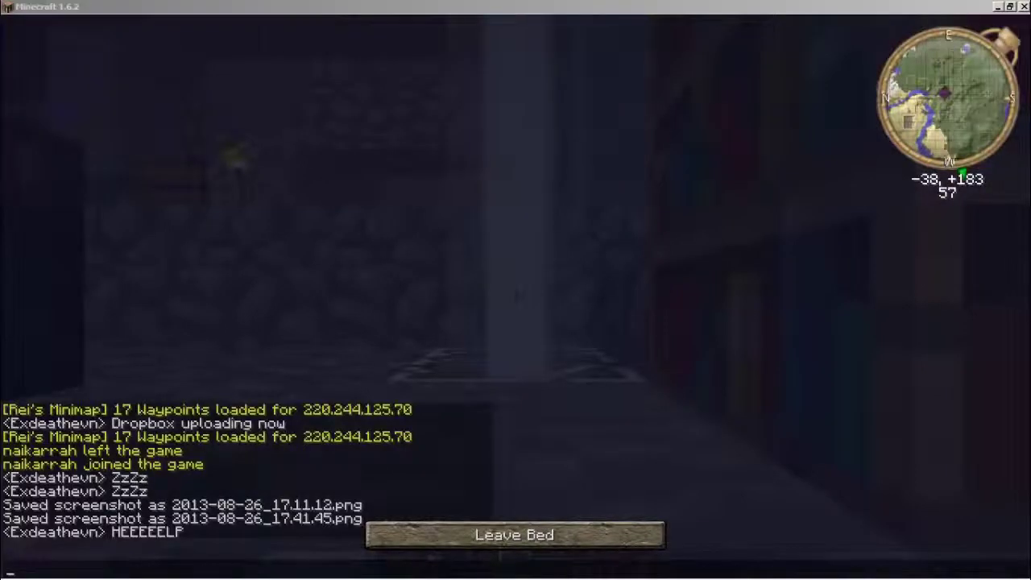
{"action": "mouse_move", "coordinate": [991, 58]}
{"action": "left_mouse_down"}
{"action": "mouse_move", "coordinate": [749, 69]}
{"action": "mouse_move", "coordinate": [887, 110]}
{"action": "left_mouse_up"}
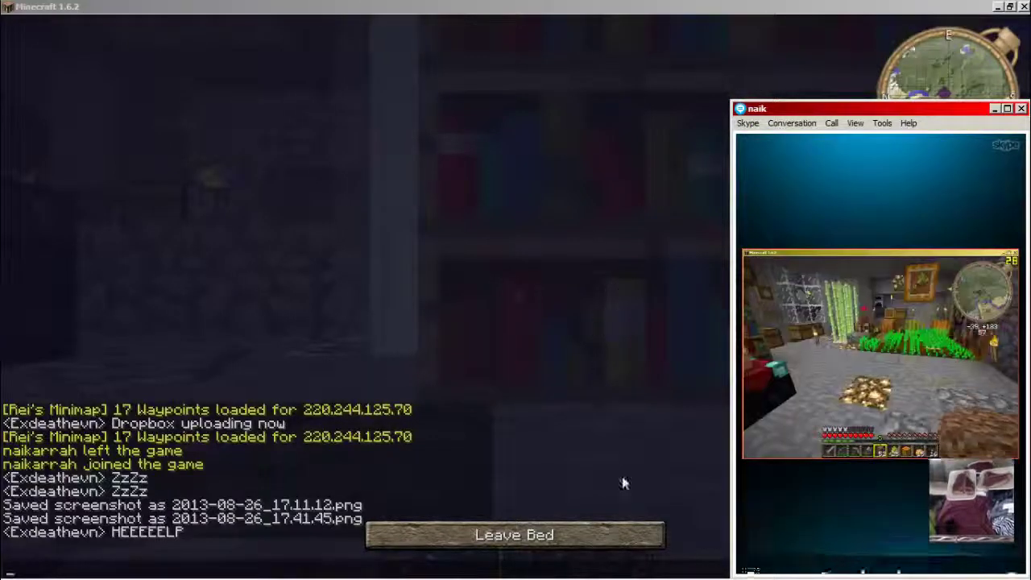
{"action": "mouse_move", "coordinate": [516, 535]}
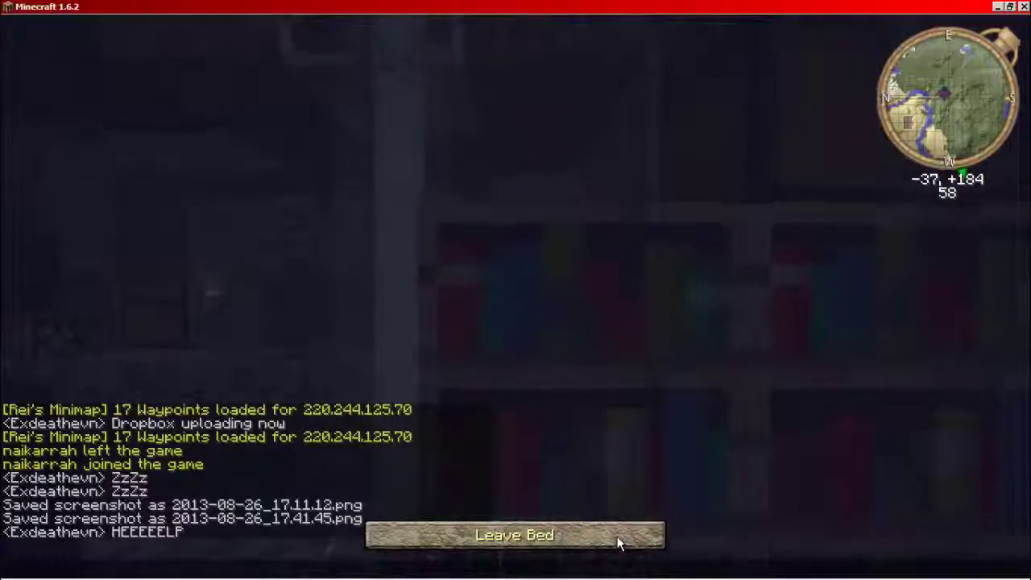
{"action": "key", "text": "alt+Tab"}
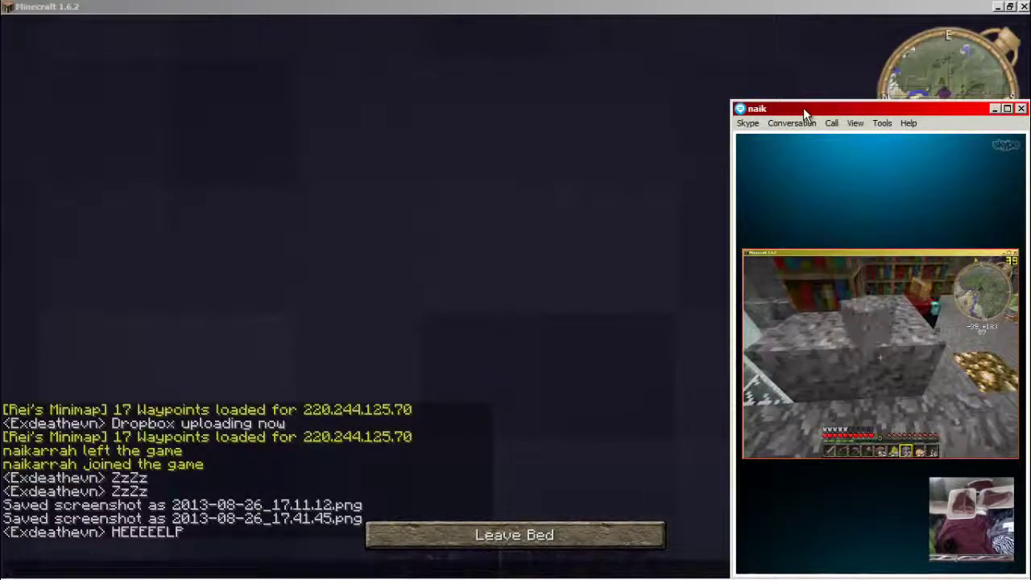
- Return to Minecraft and place the Skype call window beside the game view
{"action": "key", "text": "alt+Tab"}
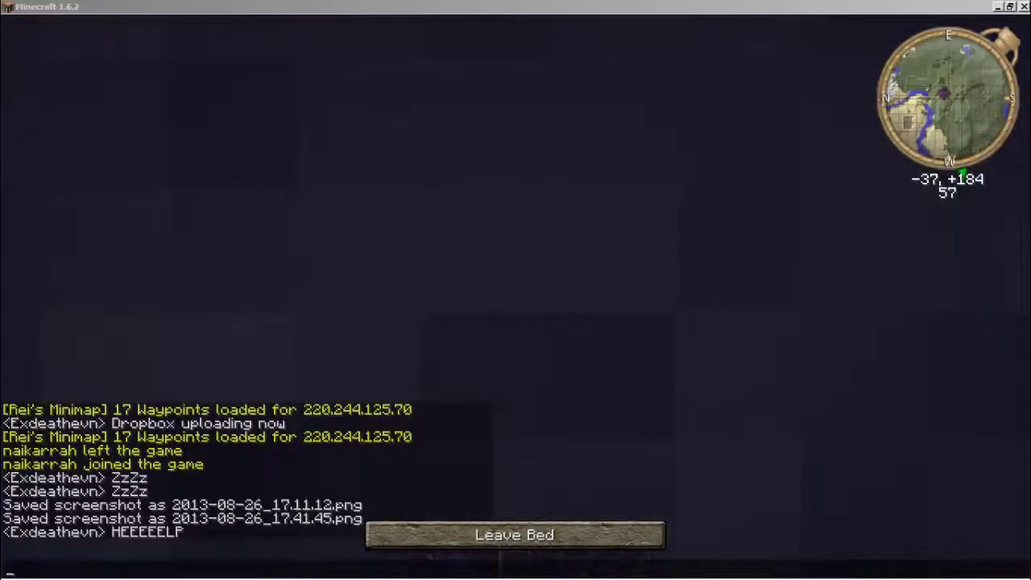
{"action": "left_click_drag", "start_coordinate": [750, 161], "coordinate": [804, 113]}
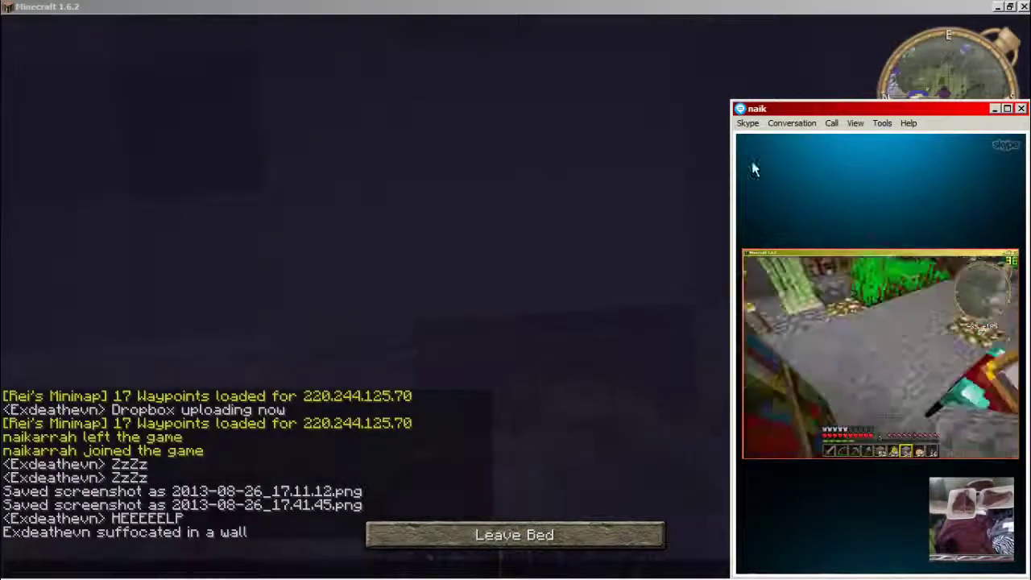
{"action": "left_click", "coordinate": [568, 537]}
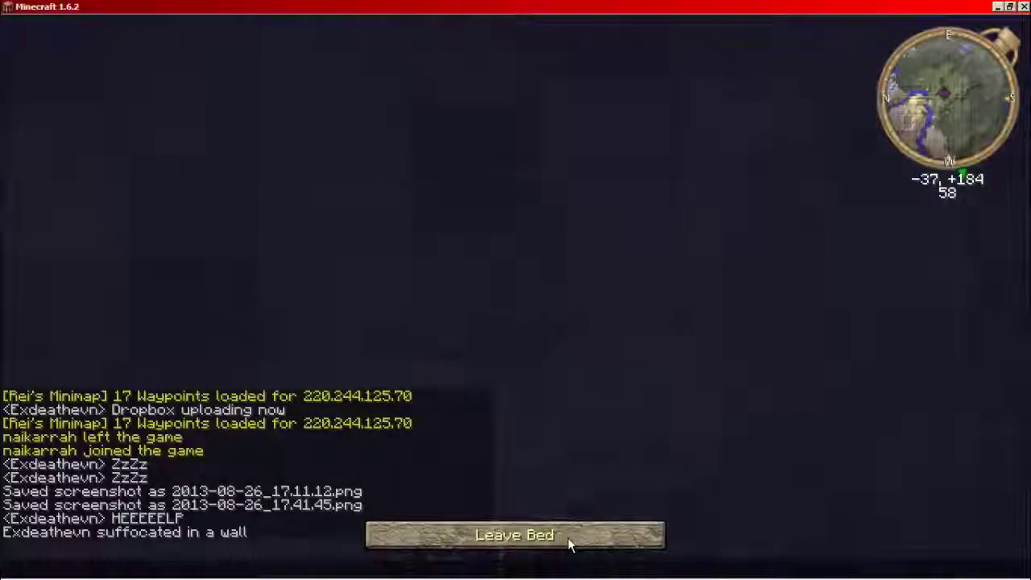